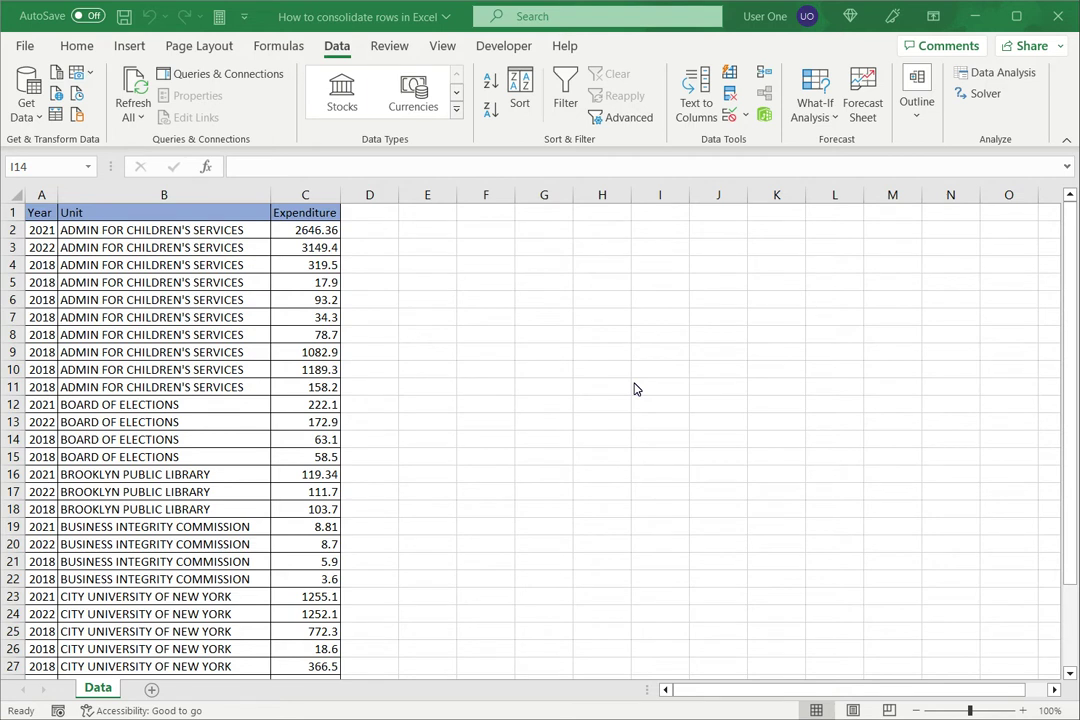
click(269, 283)
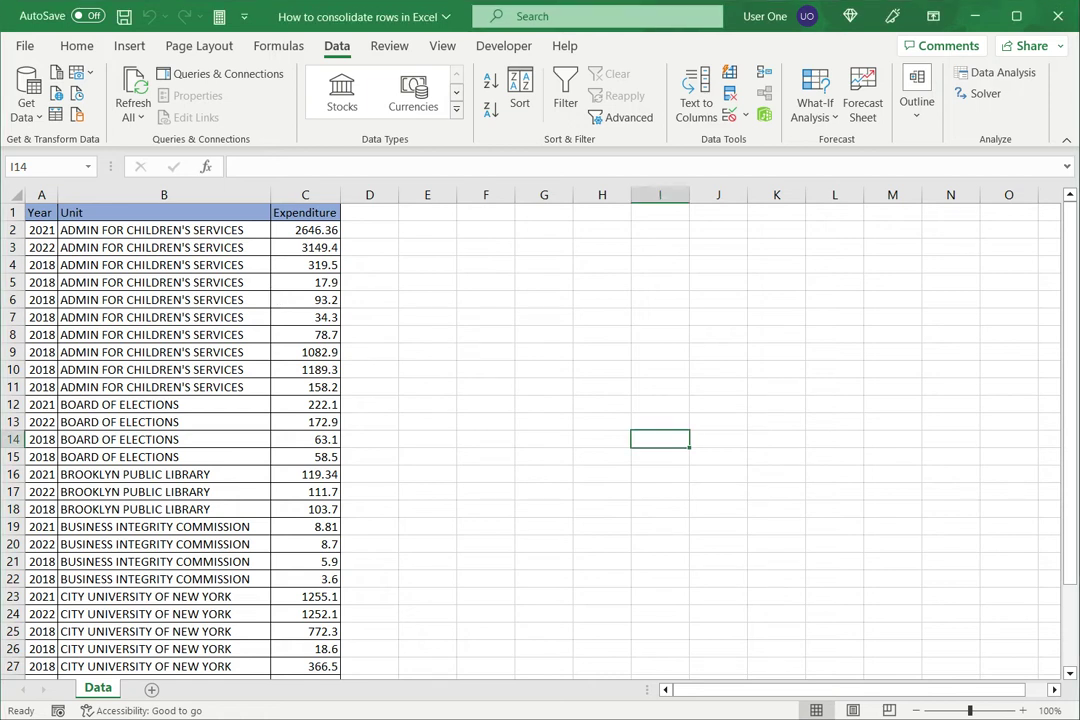
click(164, 230)
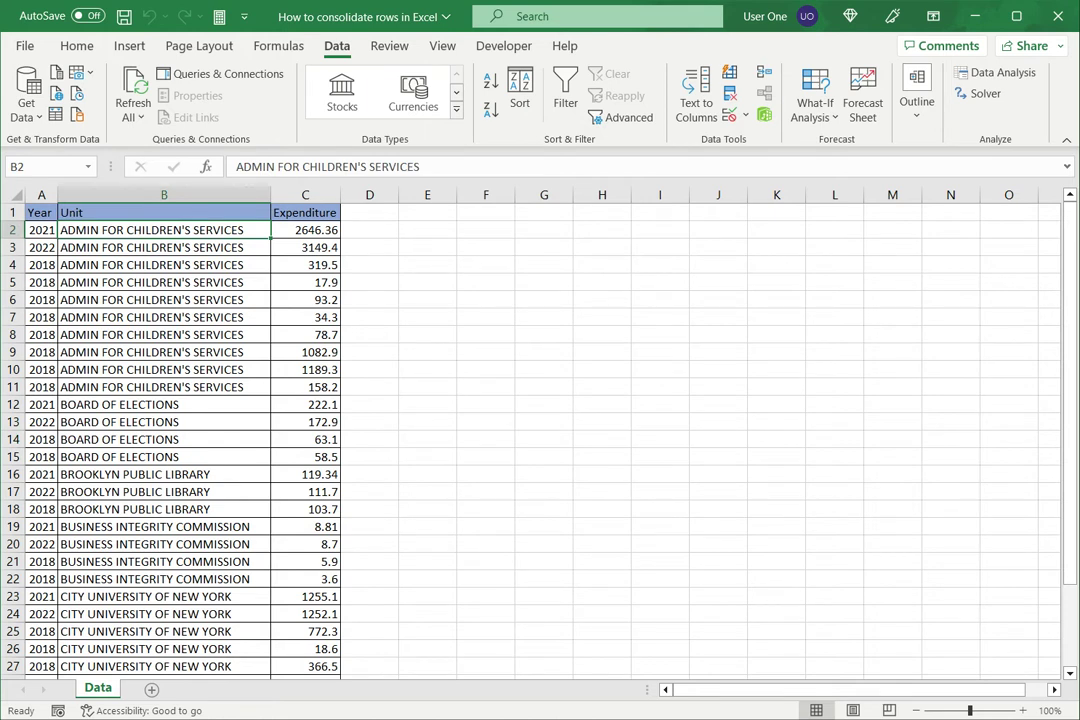
click(305, 230)
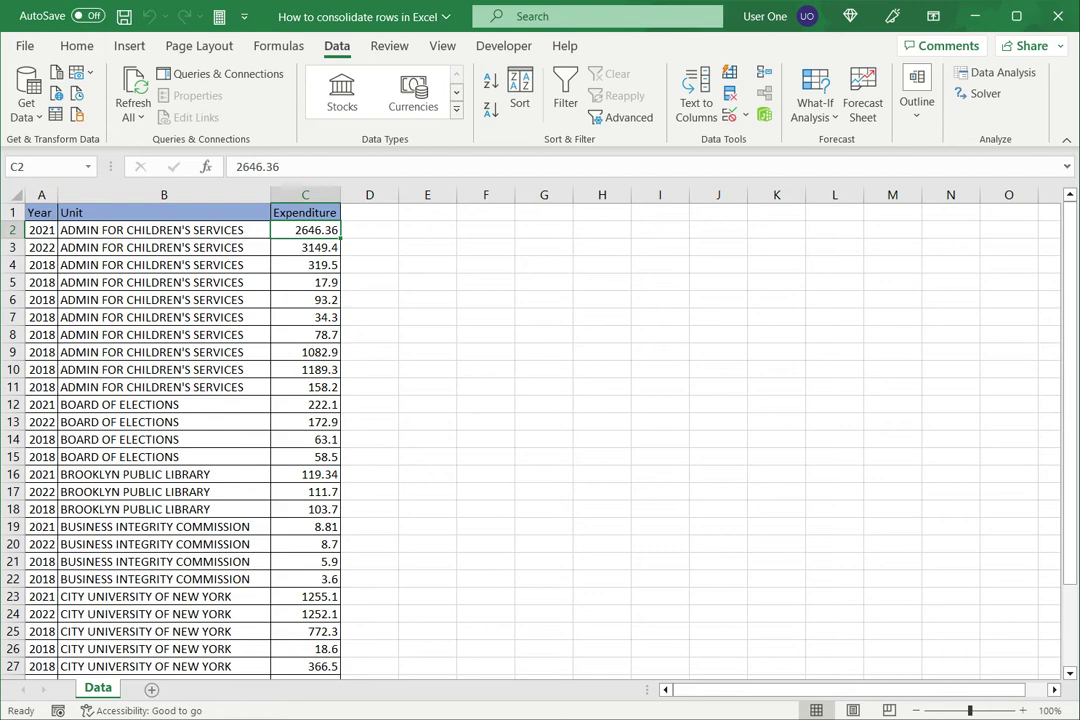
Step: Insert a PivotTable on a new worksheet from the Unit and Expenditure data in B1:C33
click(164, 212)
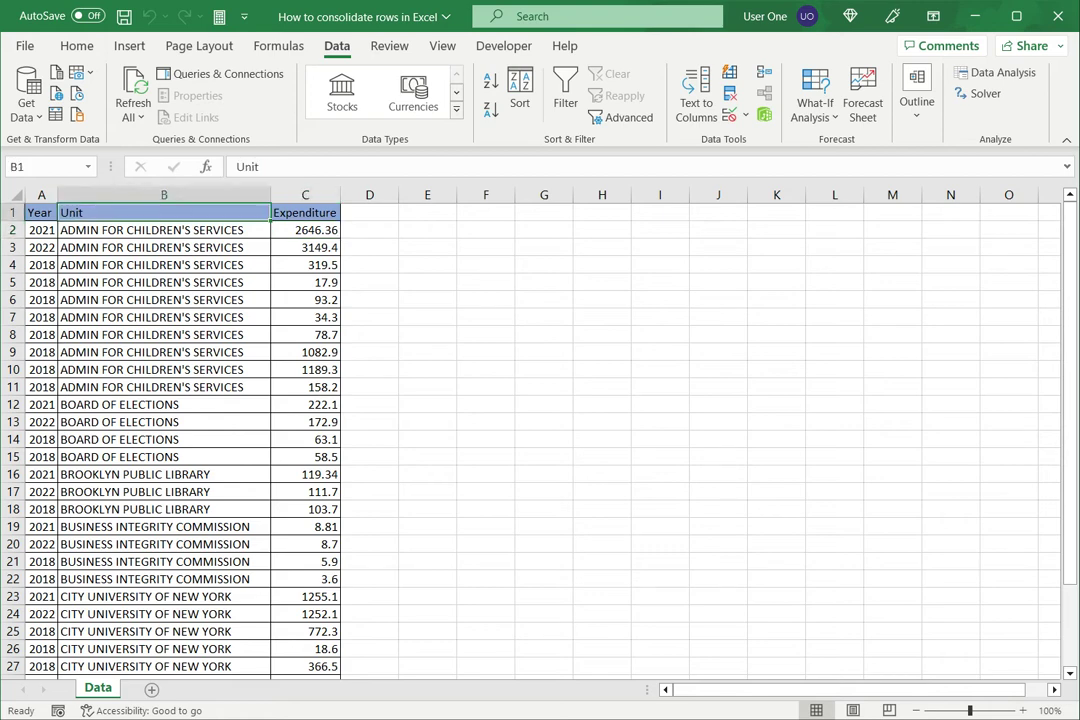
drag(164, 212, 330, 652)
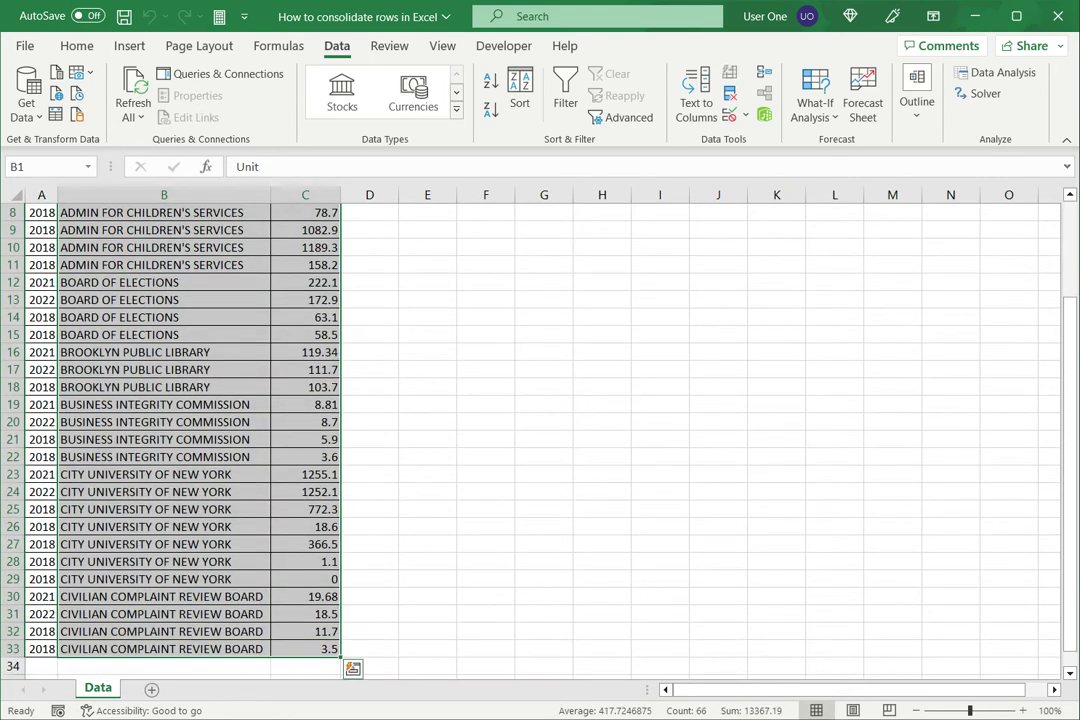
scroll(199, 430, up, 3)
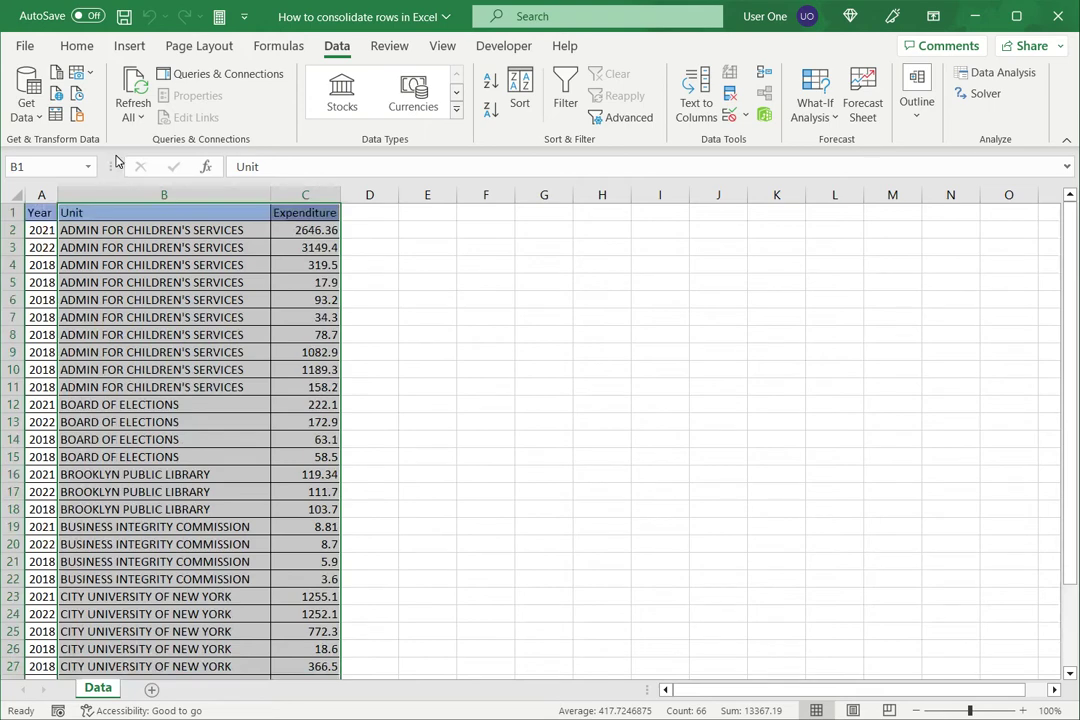
click(129, 45)
click(33, 103)
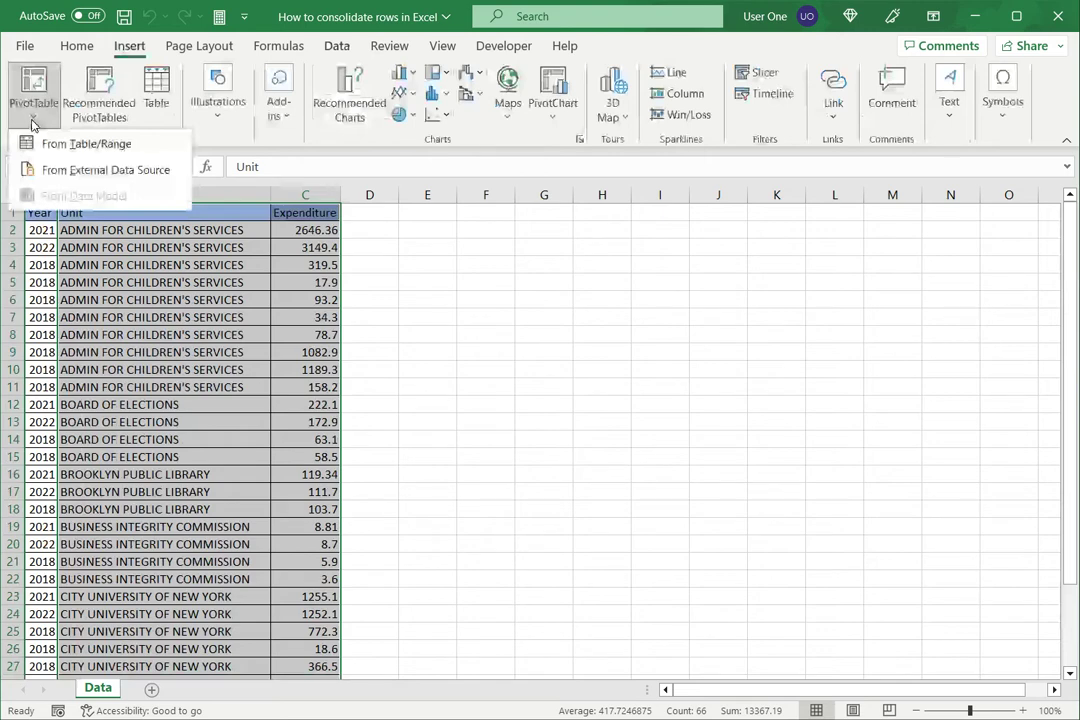
click(86, 143)
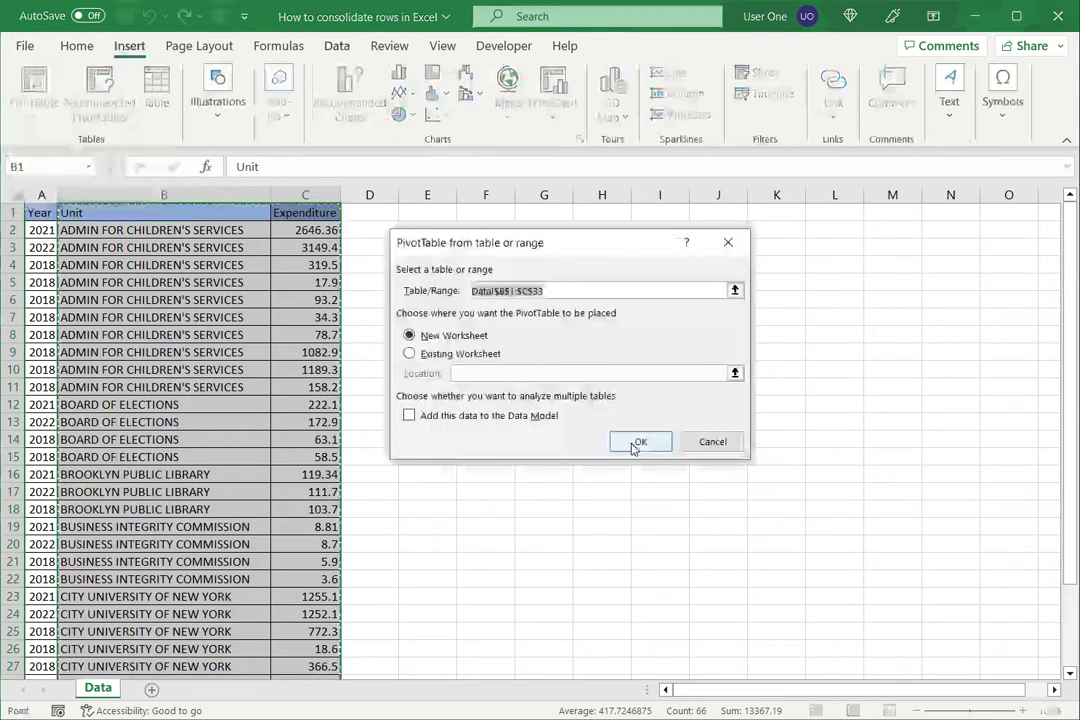
click(639, 443)
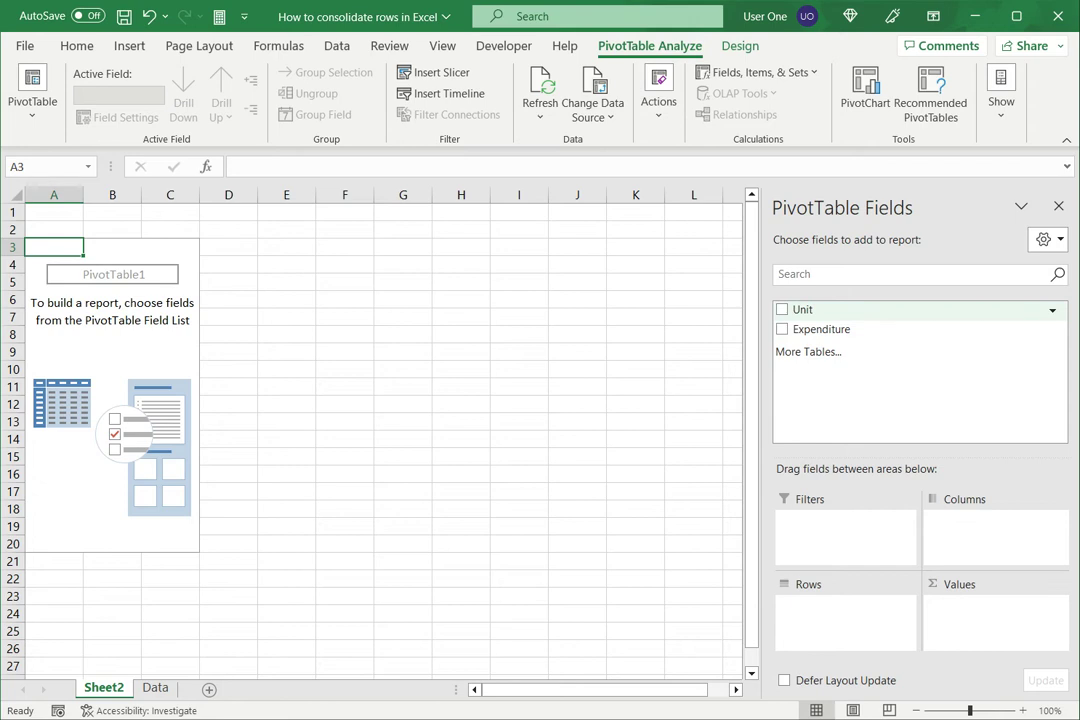
Step: Put Unit in the PivotTable's rows and Expenditure in its values as a sum, and close the field list
click(783, 310)
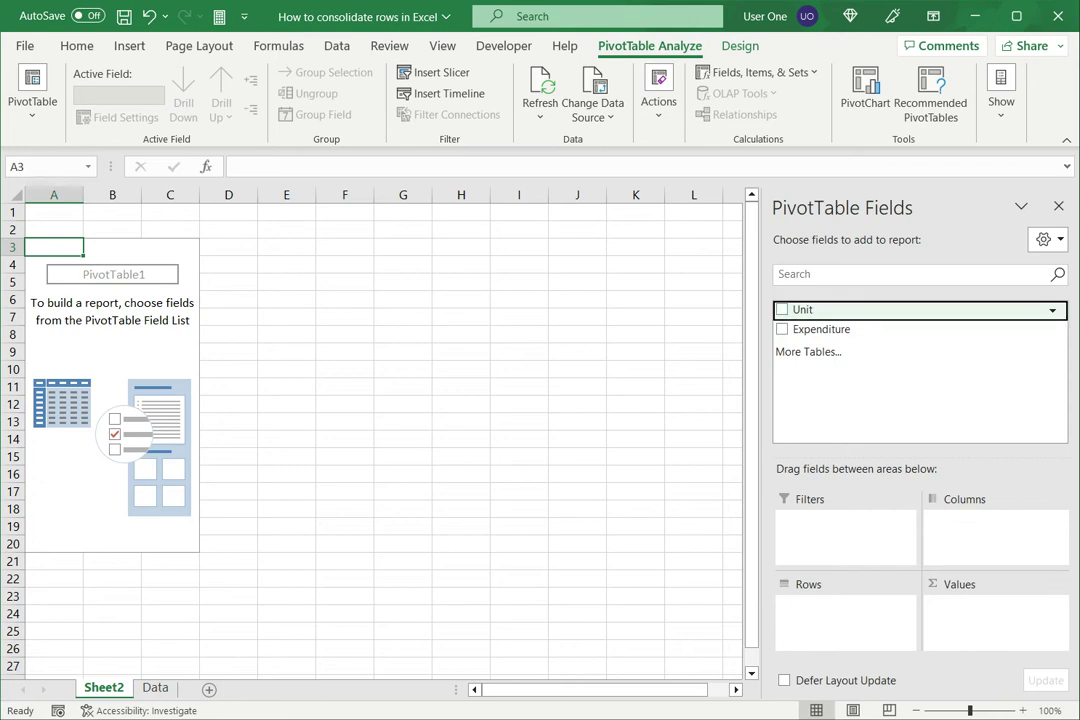
drag(800, 310, 820, 609)
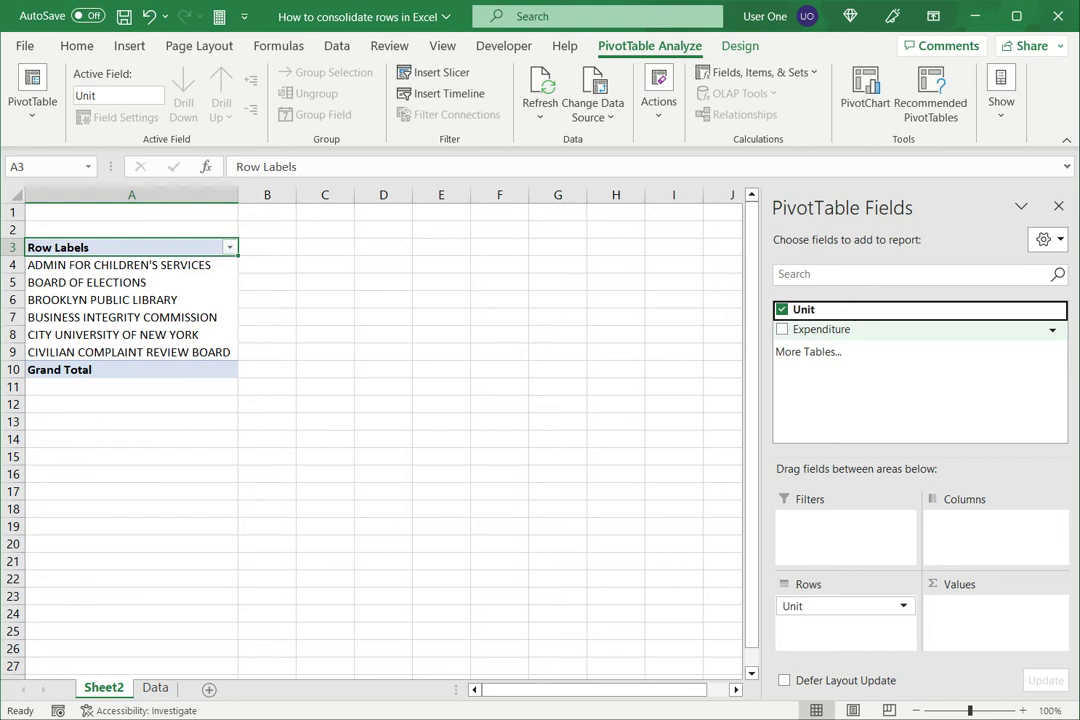
drag(820, 329, 930, 597)
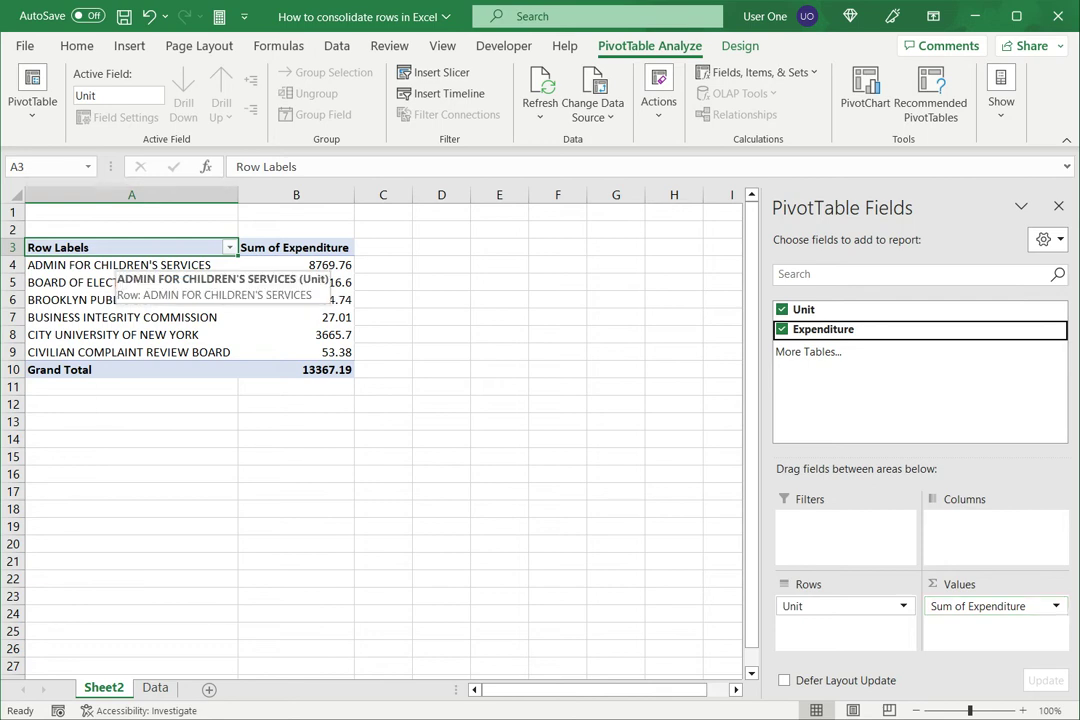
click(113, 264)
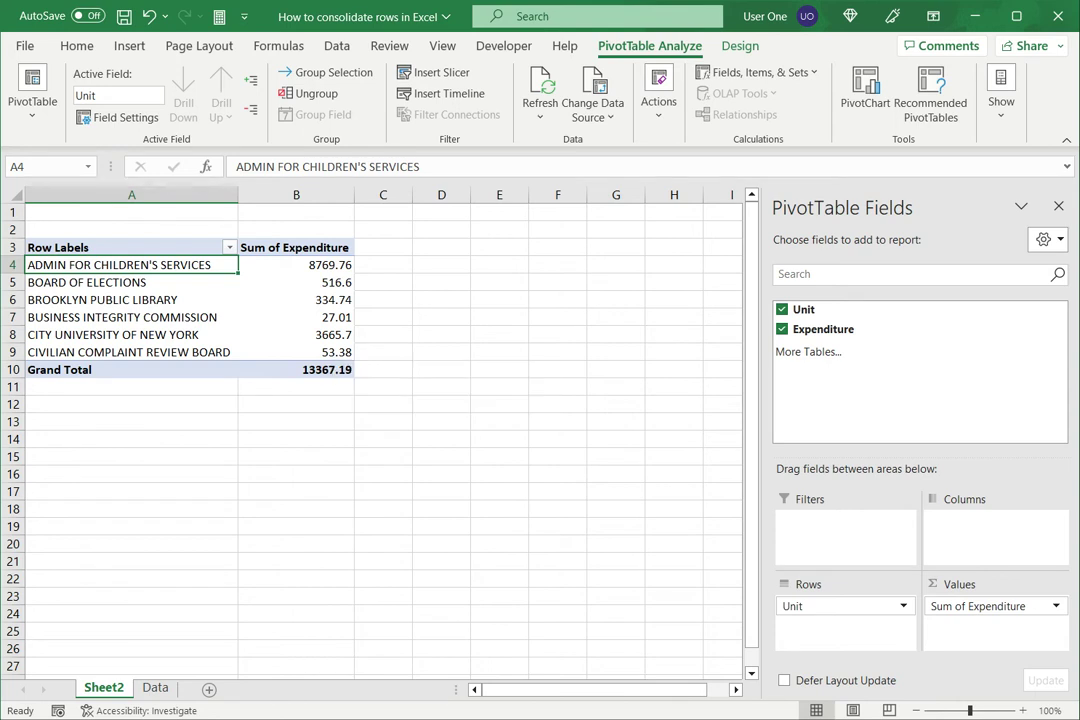
click(1060, 207)
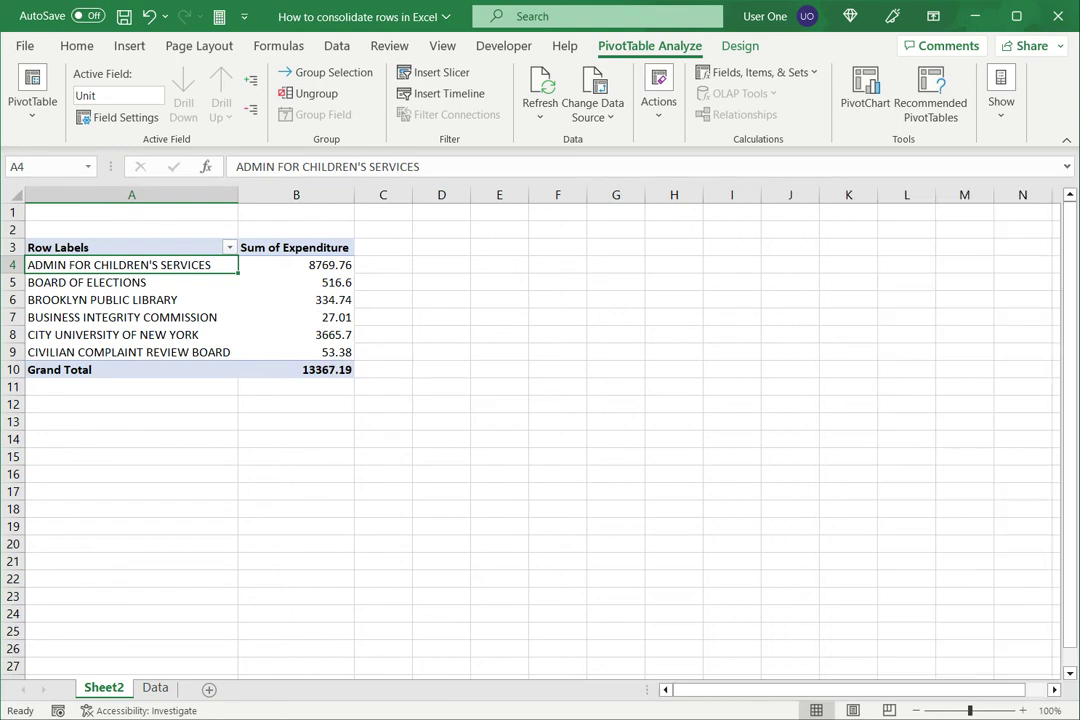
Step: Return to the Data sheet and add a new blank worksheet after it
click(155, 688)
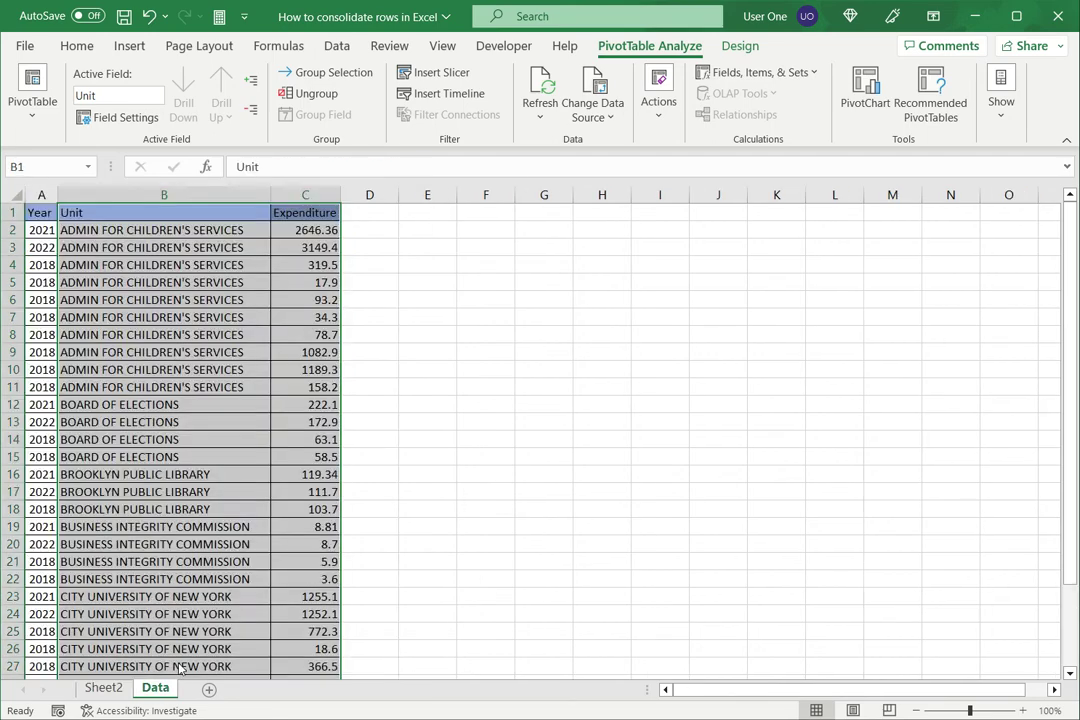
click(305, 212)
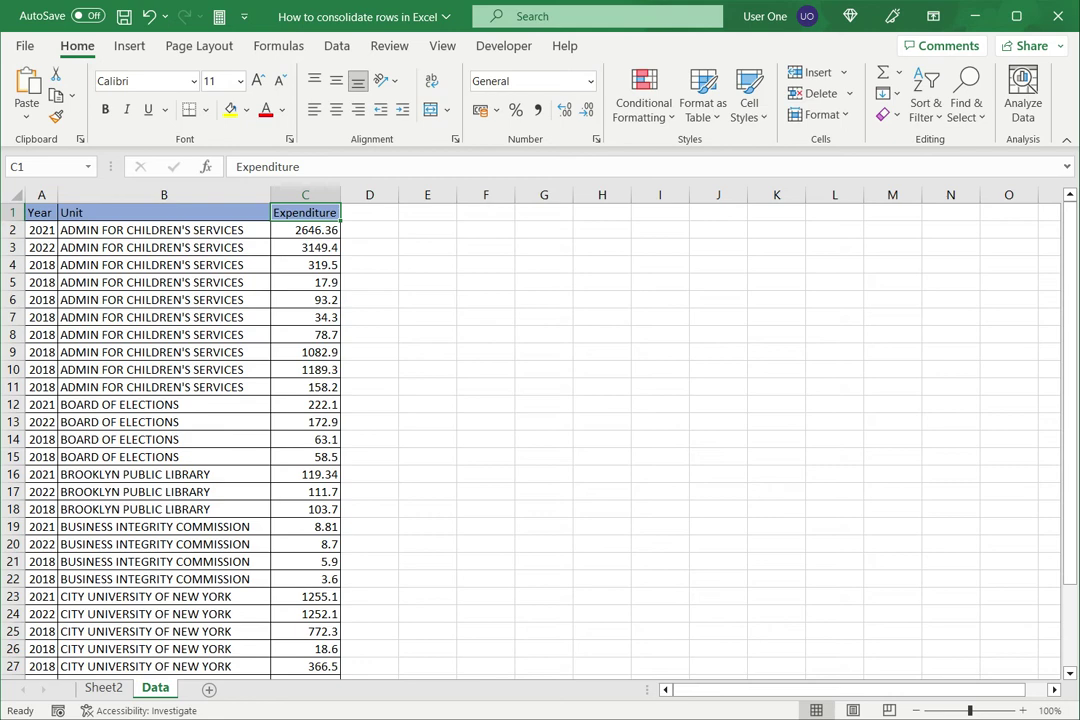
click(209, 693)
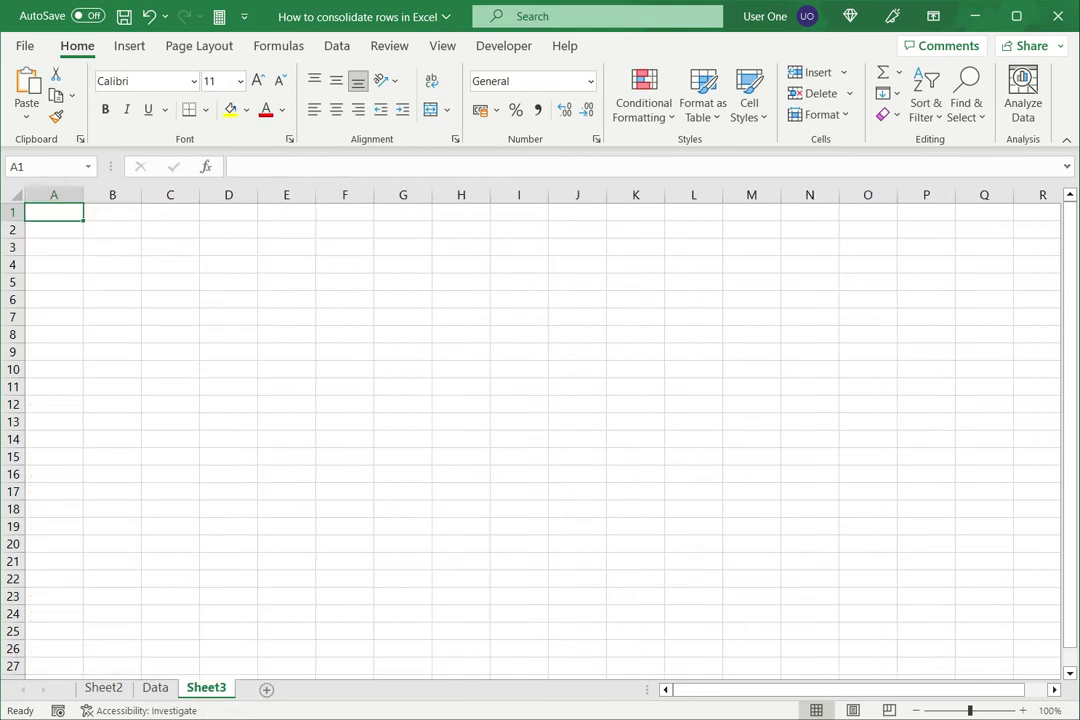
Step: Consolidate Data!$B$1:$C$33 into cell A1 of the new sheet with the Sum function, using top row and left column labels
click(338, 48)
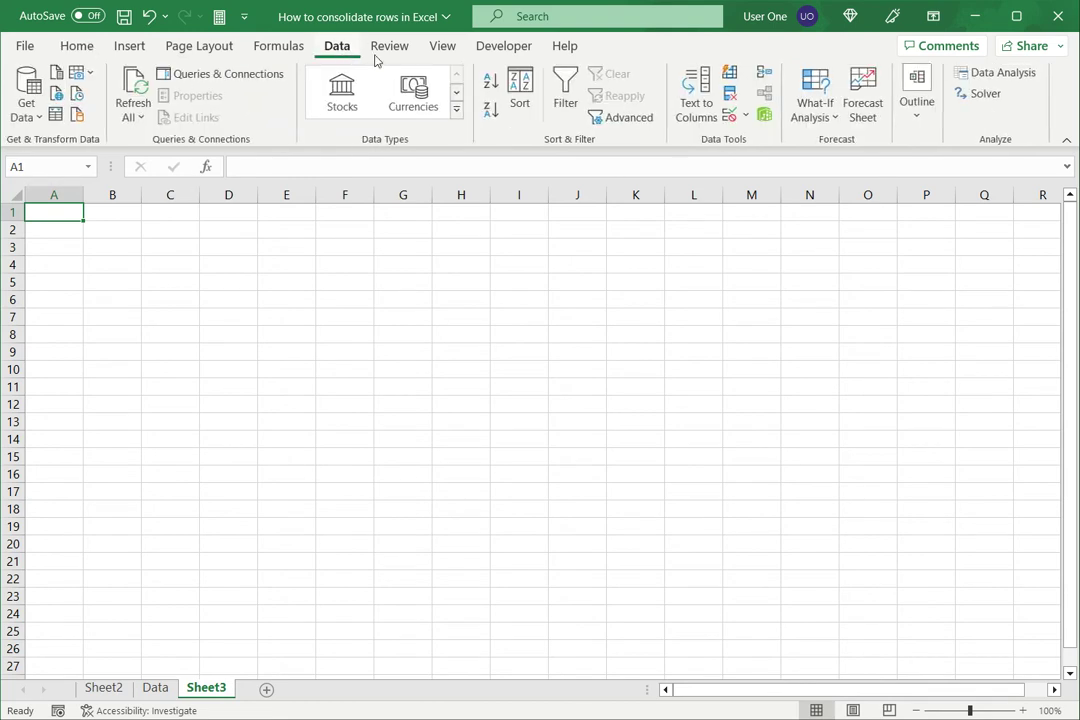
click(765, 79)
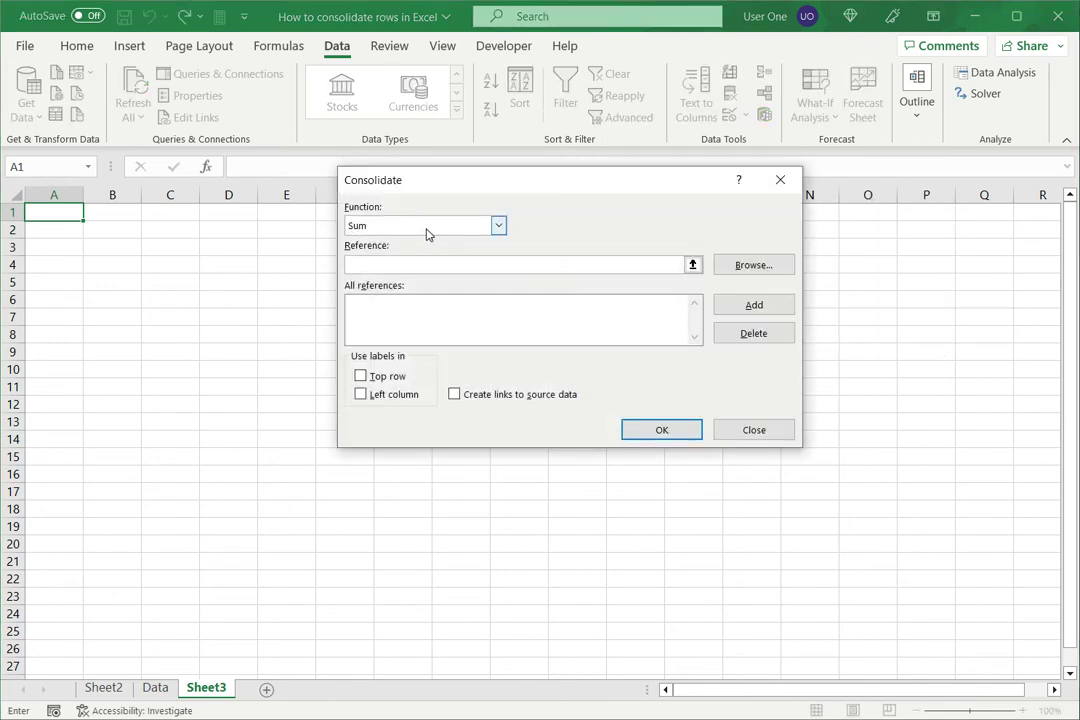
click(155, 690)
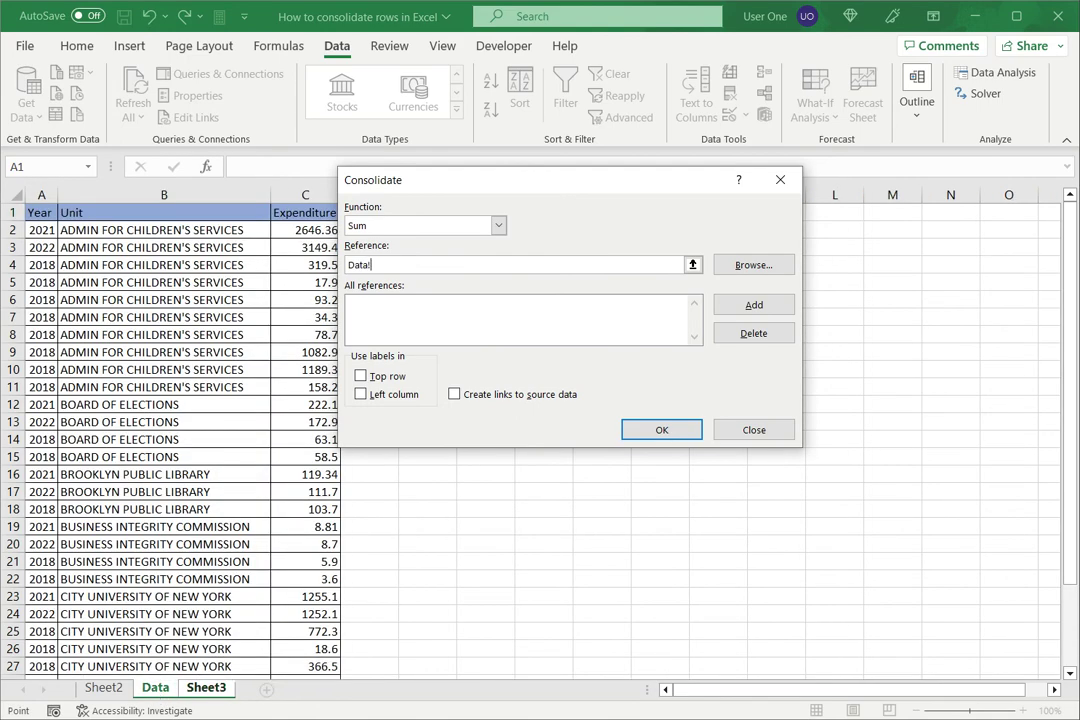
drag(164, 212, 330, 634)
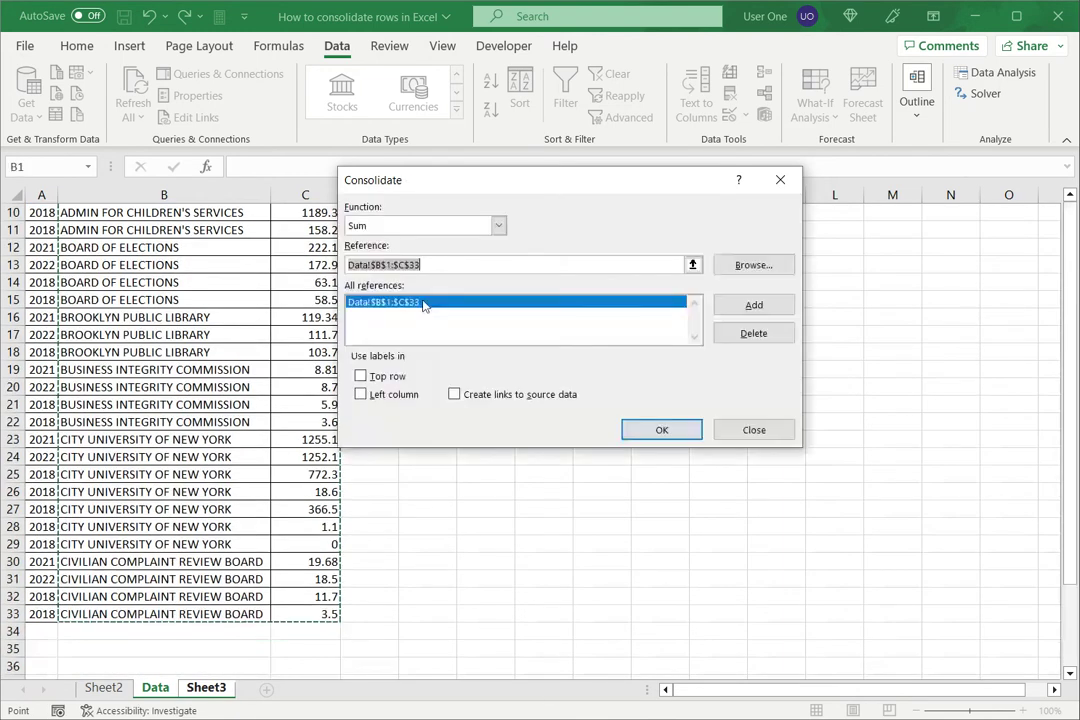
click(361, 376)
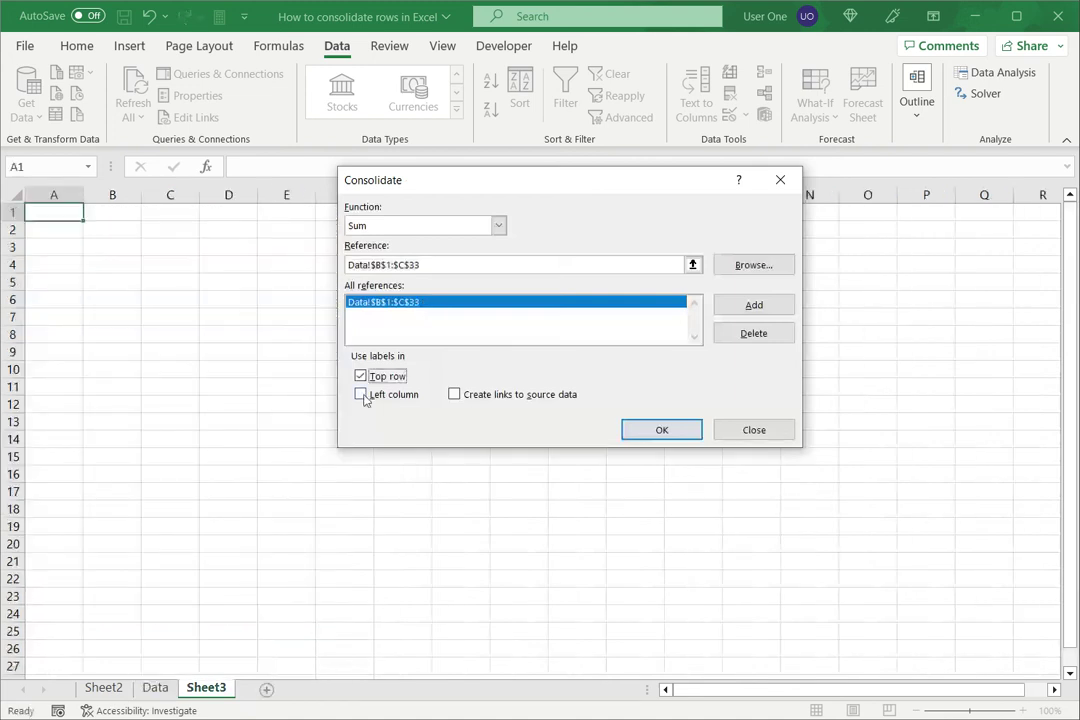
click(363, 396)
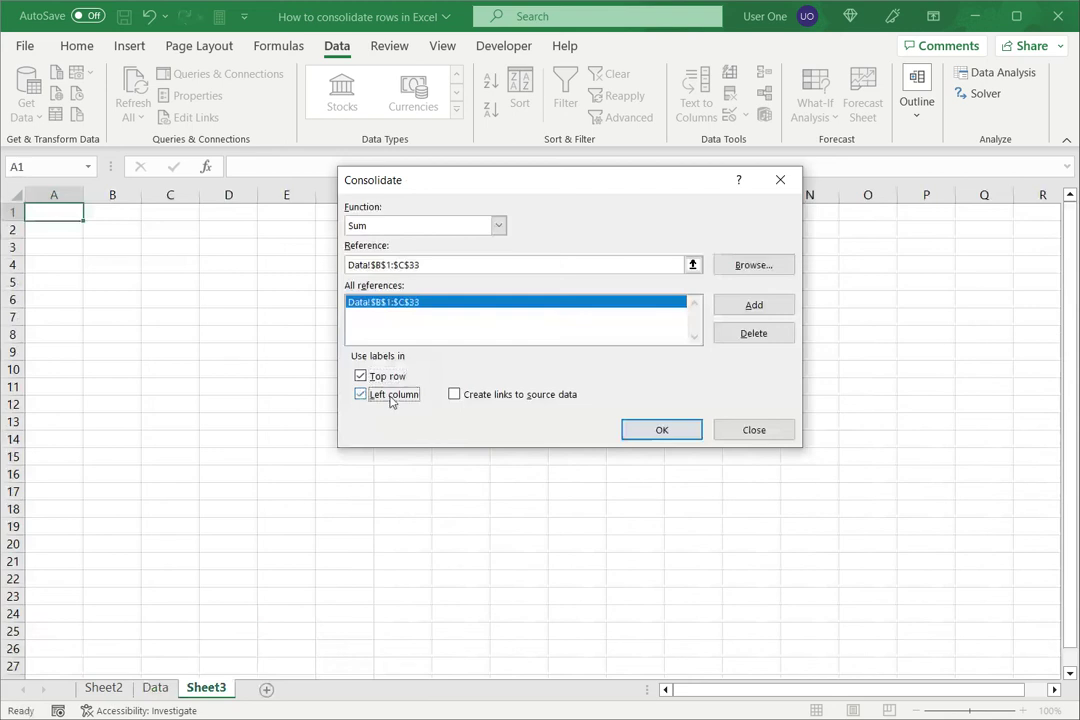
click(658, 431)
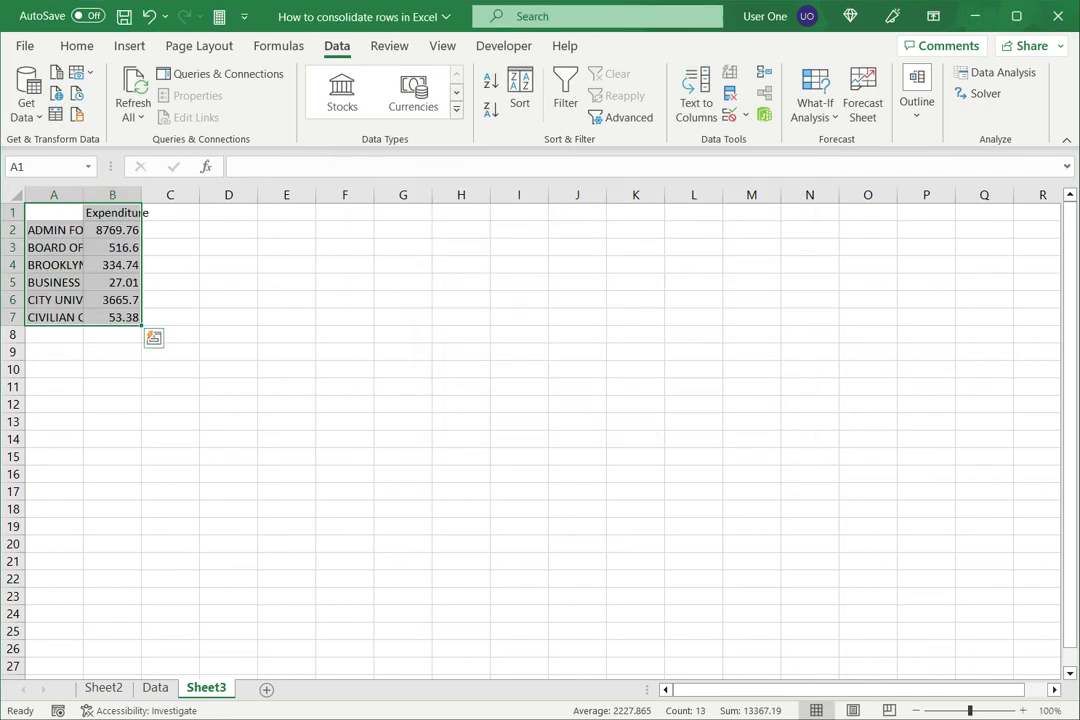
Step: Widen columns A and B of the consolidated table so the unit names and the Expenditure heading fit
drag(83, 194, 252, 194)
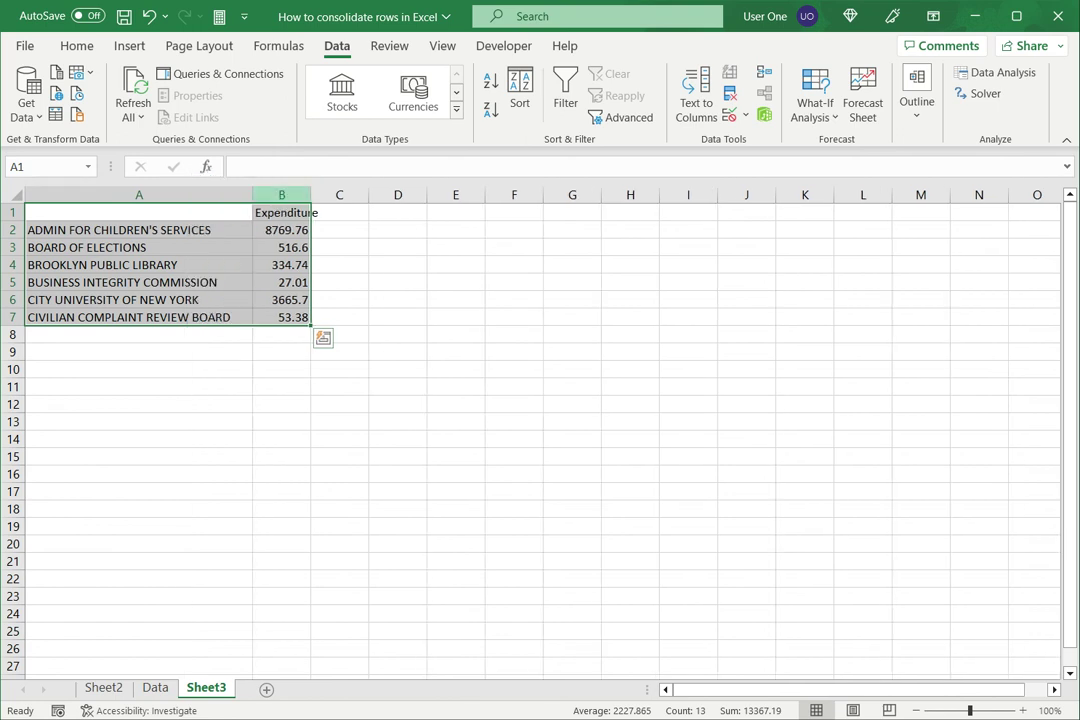
double_click(311, 194)
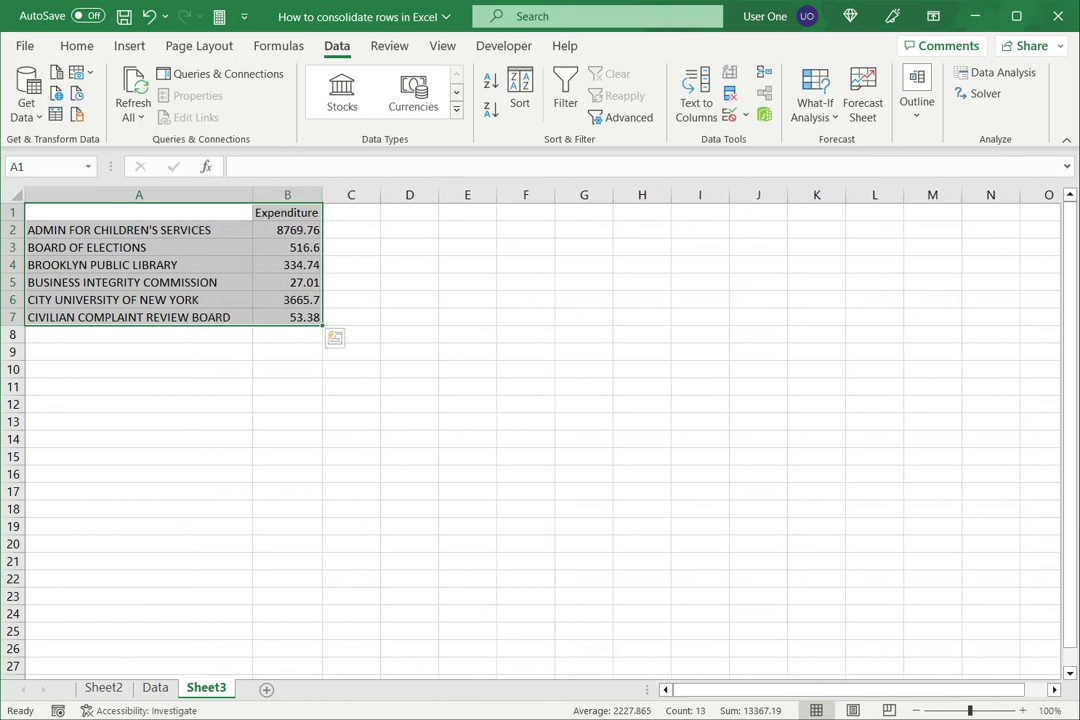
click(287, 230)
click(287, 317)
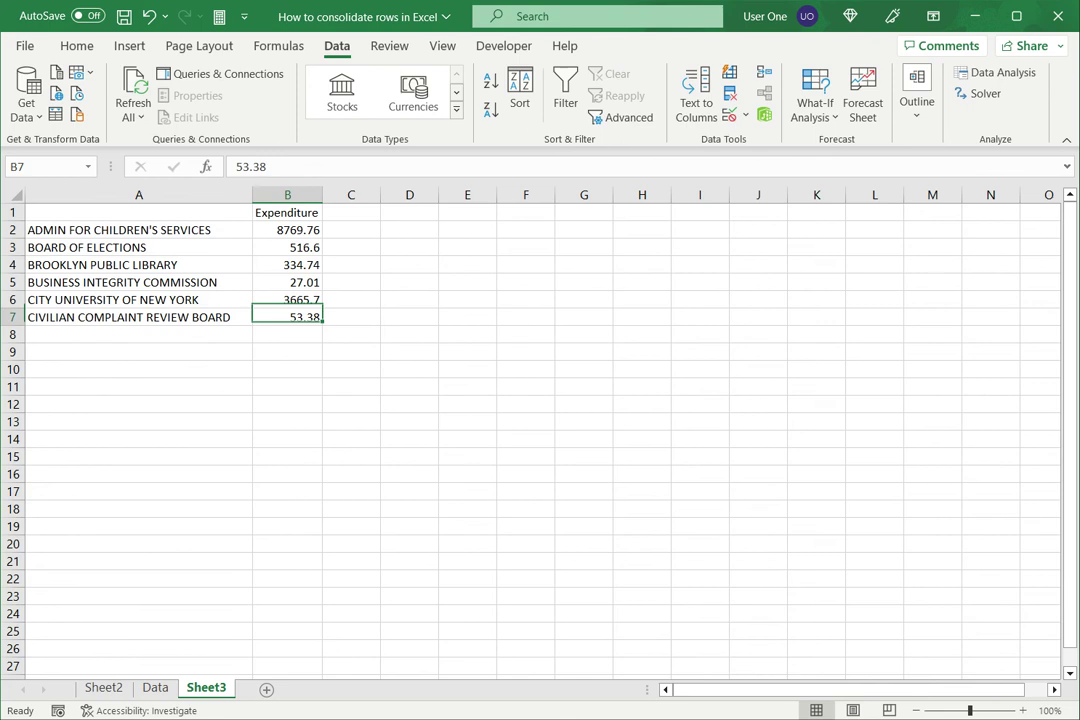